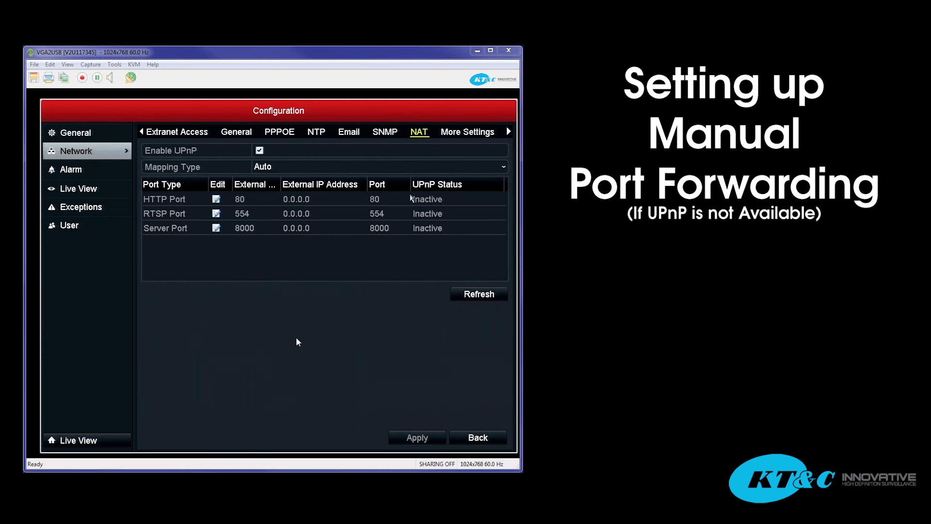
Uncheck Enable UPnP on the Network NAT page and apply the change.
{"action": "left_click", "coordinate": [461, 171]}
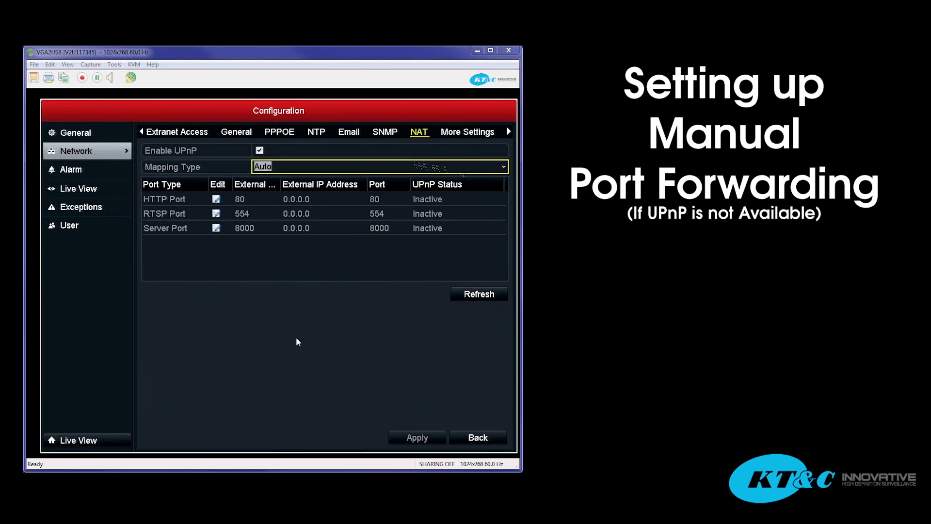
{"action": "left_click", "coordinate": [277, 153]}
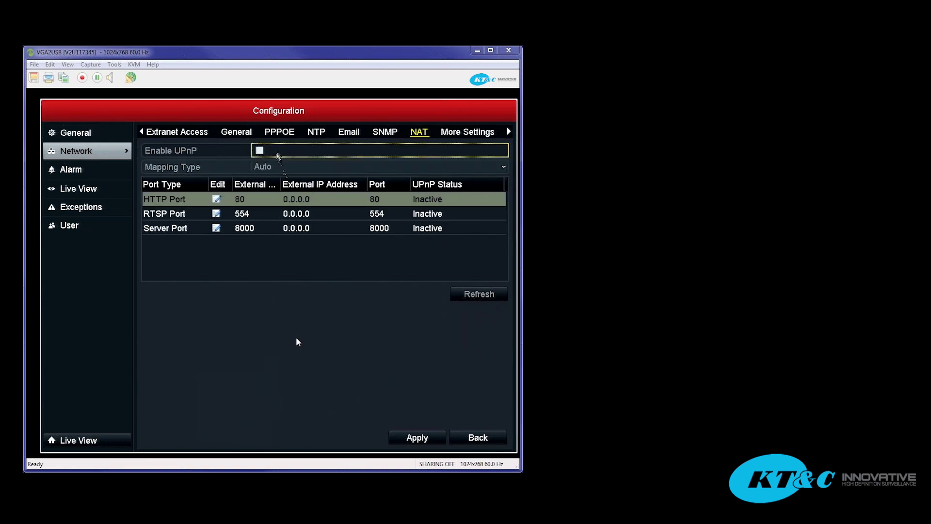
{"action": "left_click", "coordinate": [413, 439]}
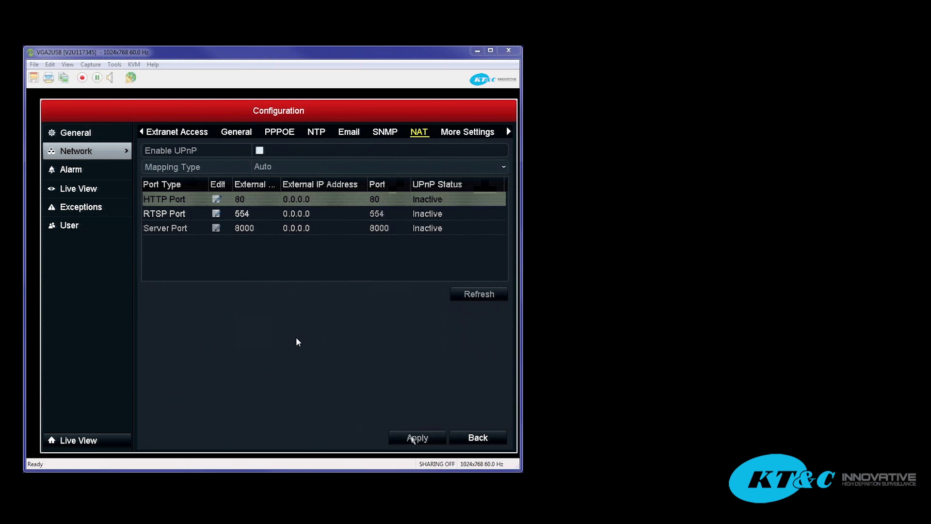
{"action": "left_click", "coordinate": [448, 133]}
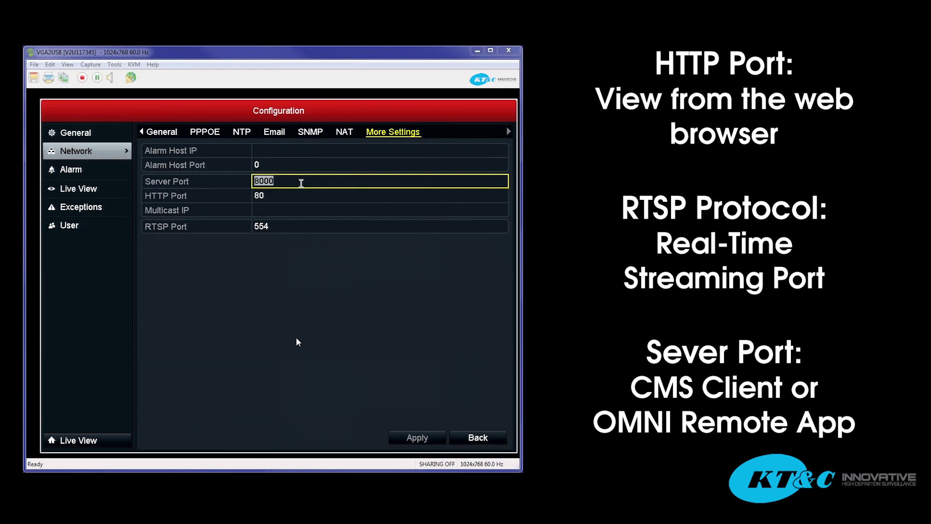
Check the More Settings port fields: Server Port 8000, HTTP Port 80, RTSP Port 554.
{"action": "left_click", "coordinate": [301, 194]}
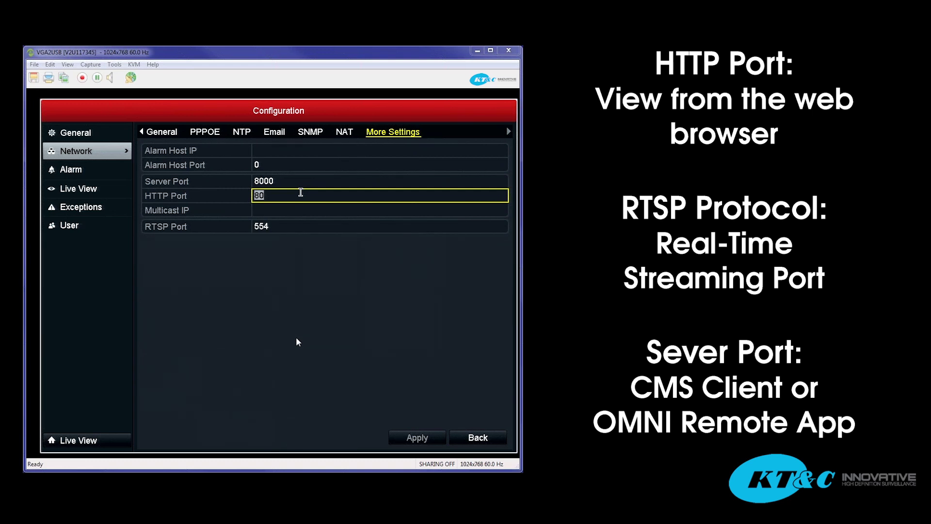
{"action": "left_click", "coordinate": [302, 211]}
{"action": "left_click", "coordinate": [299, 225]}
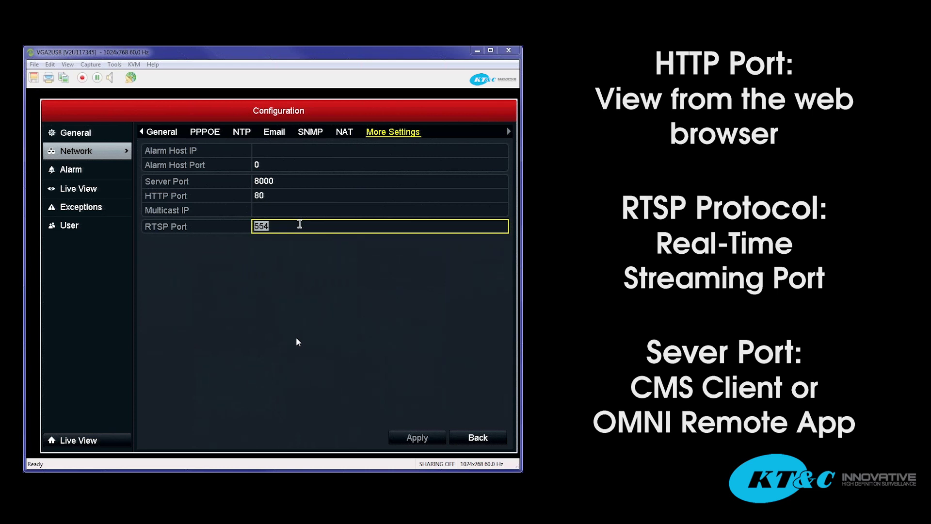
{"action": "left_click", "coordinate": [297, 197]}
{"action": "left_click", "coordinate": [294, 183]}
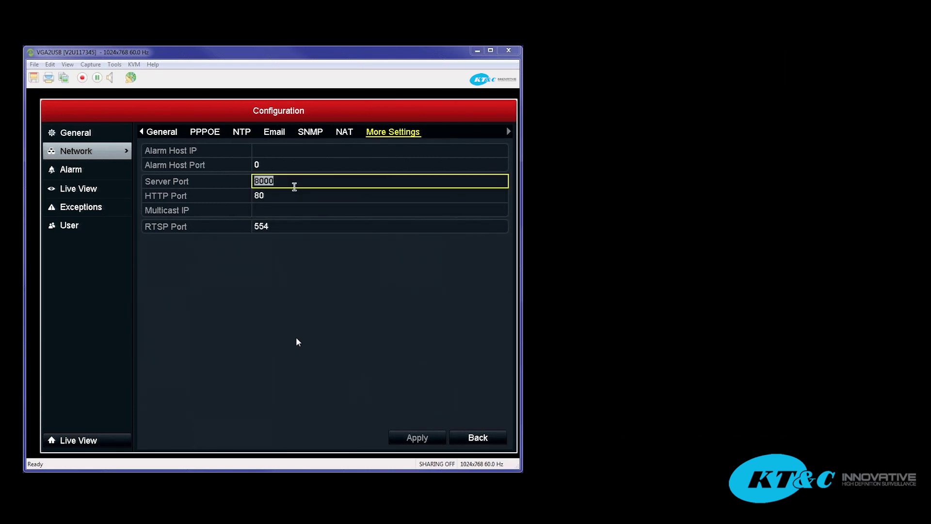
{"action": "left_click", "coordinate": [295, 193]}
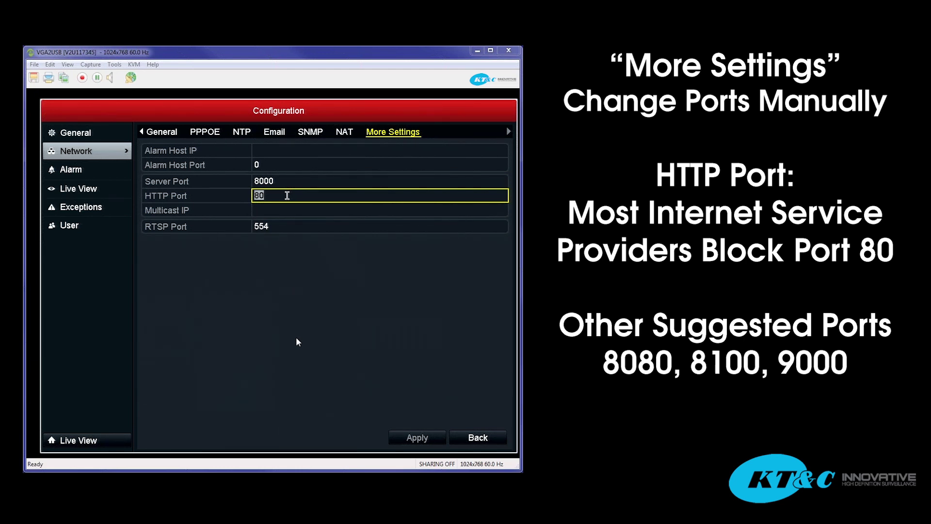
Bring up the HTTP Port keypad and clear the old 80 value.
{"action": "left_click", "coordinate": [287, 195]}
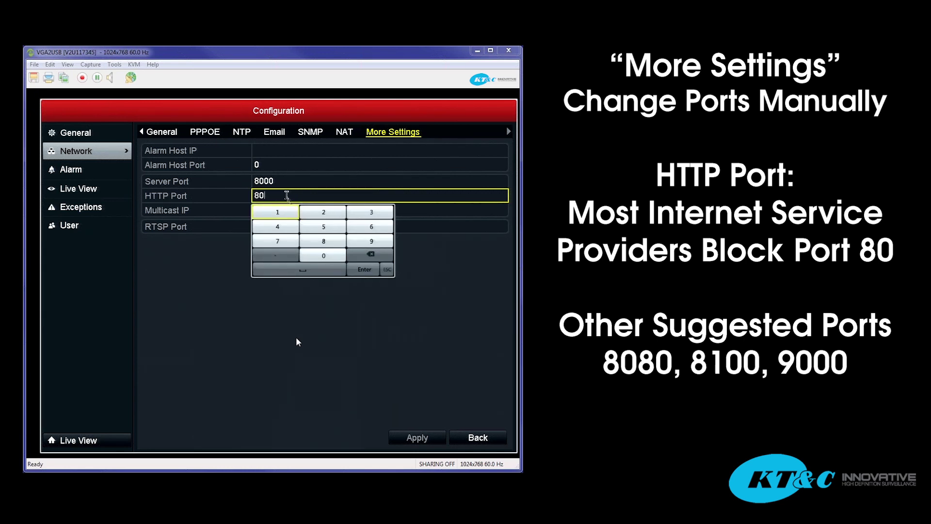
{"action": "left_click", "coordinate": [381, 256]}
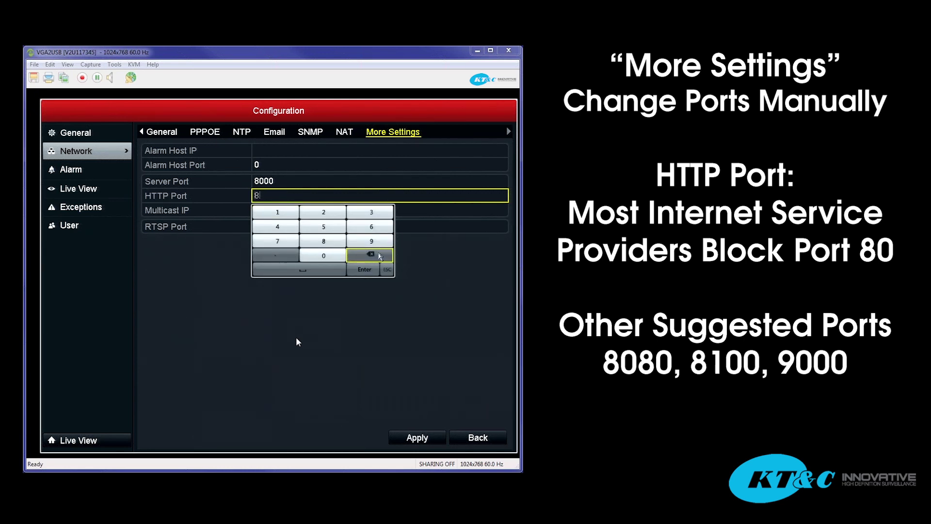
{"action": "left_click", "coordinate": [323, 255]}
{"action": "left_click", "coordinate": [323, 241]}
{"action": "left_click", "coordinate": [323, 255]}
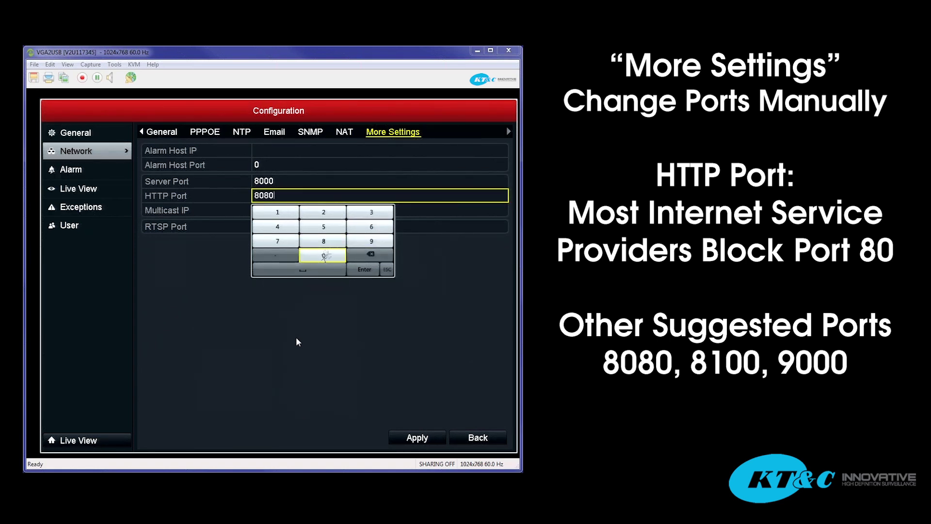
{"action": "left_click", "coordinate": [368, 259]}
{"action": "left_click", "coordinate": [369, 257]}
{"action": "left_click", "coordinate": [369, 257]}
Enter 9000 as the HTTP Port and confirm it.
{"action": "left_click", "coordinate": [277, 212]}
{"action": "left_click", "coordinate": [317, 256]}
{"action": "left_click", "coordinate": [369, 258]}
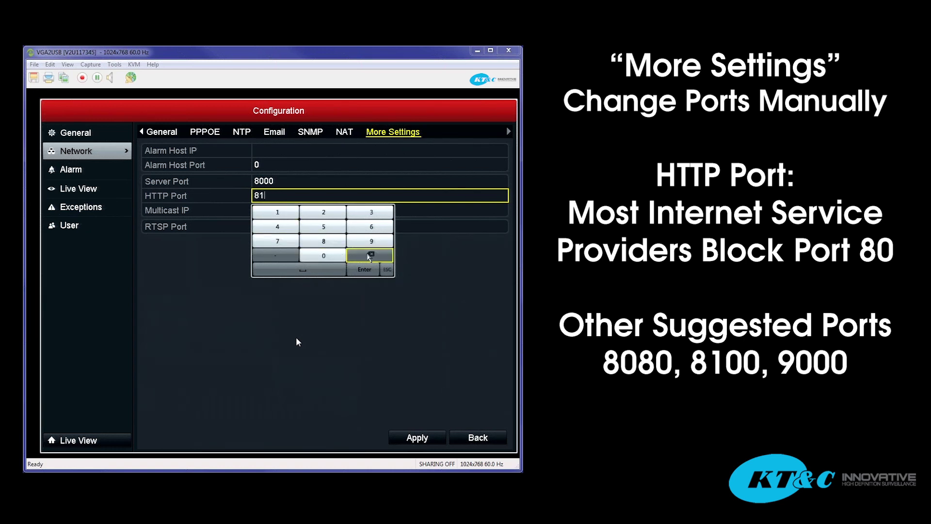
{"action": "left_click", "coordinate": [369, 257]}
{"action": "left_click", "coordinate": [372, 241]}
{"action": "left_click", "coordinate": [341, 258]}
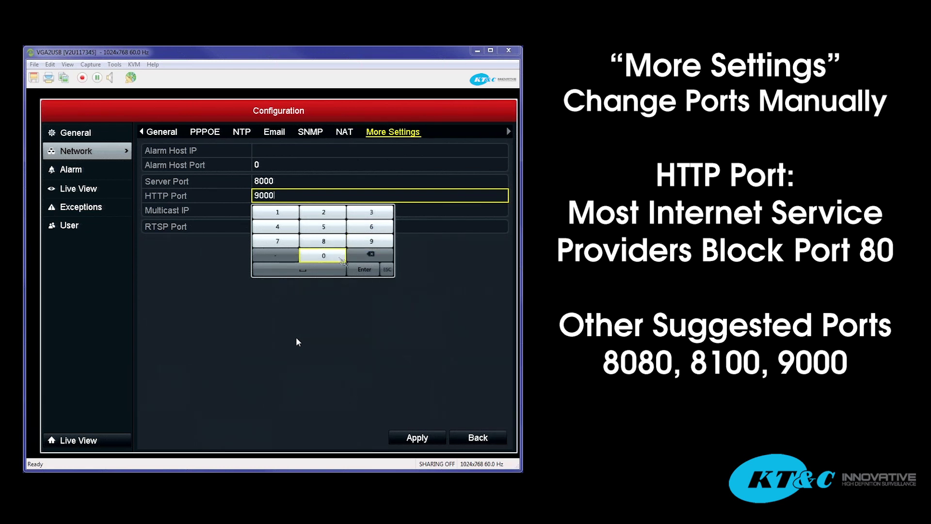
{"action": "left_click", "coordinate": [364, 270]}
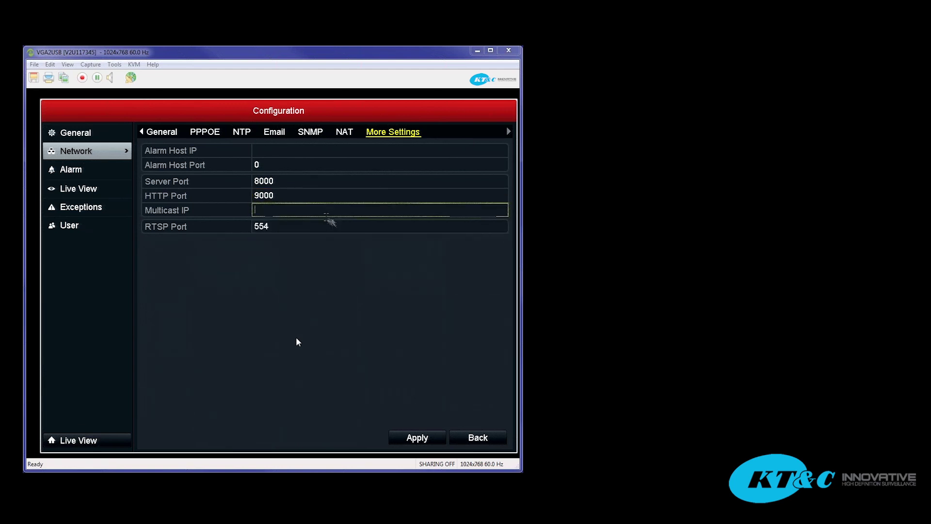
Bring up the Server Port keypad and erase the existing 8000.
{"action": "left_click", "coordinate": [286, 194]}
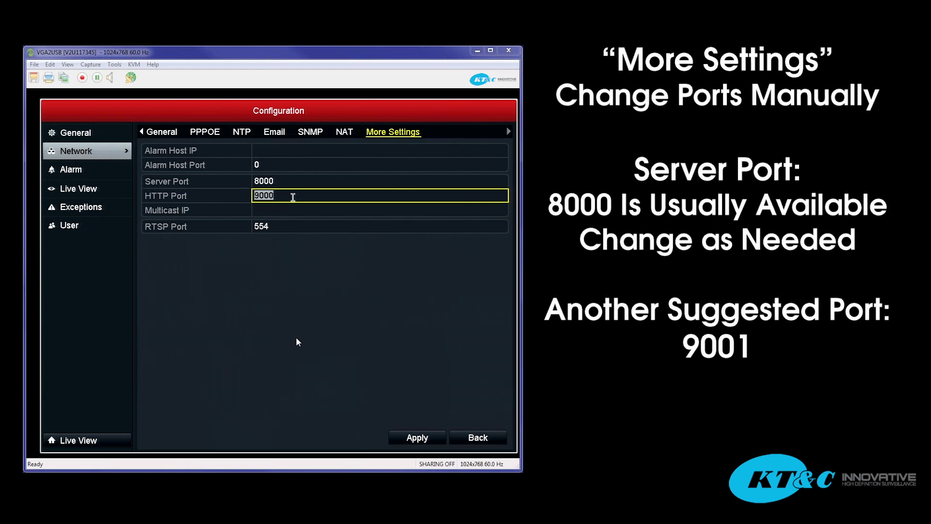
{"action": "left_click", "coordinate": [289, 180]}
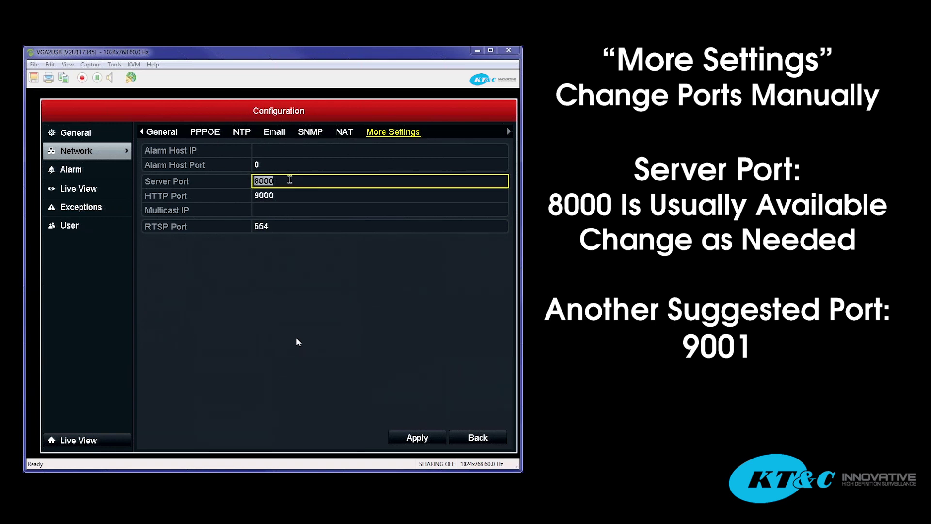
{"action": "left_click", "coordinate": [293, 180]}
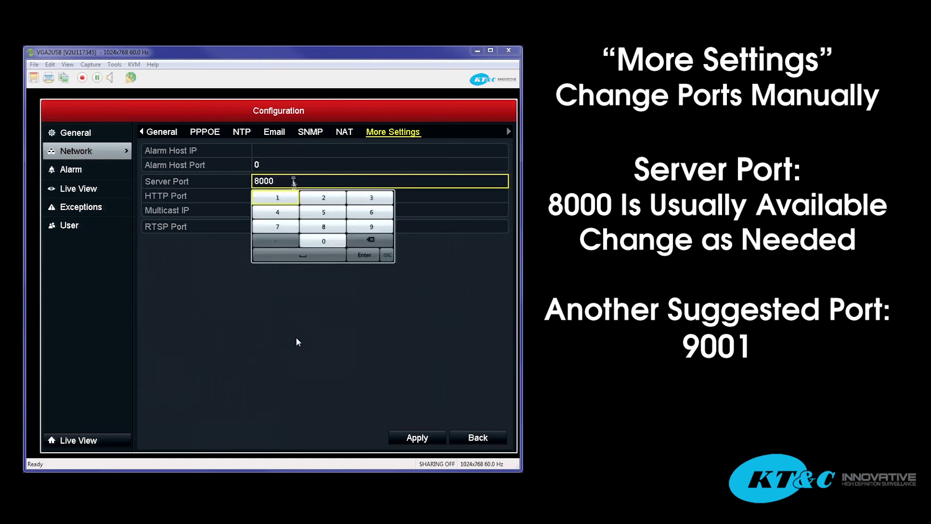
{"action": "left_click", "coordinate": [370, 240]}
{"action": "left_click", "coordinate": [370, 240]}
{"action": "left_click", "coordinate": [370, 240]}
{"action": "left_click", "coordinate": [371, 241]}
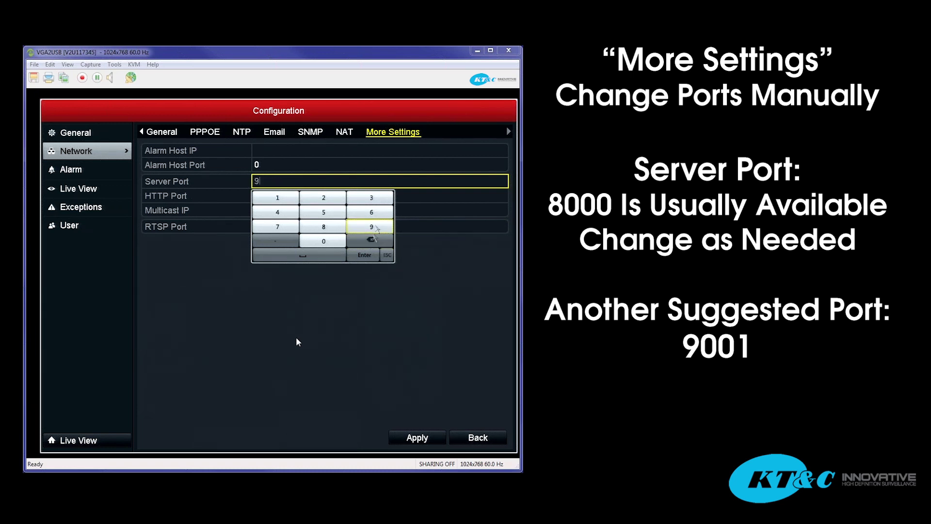
Enter 9001 as the Server Port and confirm it.
{"action": "left_click", "coordinate": [371, 227]}
{"action": "left_click", "coordinate": [335, 245]}
{"action": "left_click", "coordinate": [335, 245]}
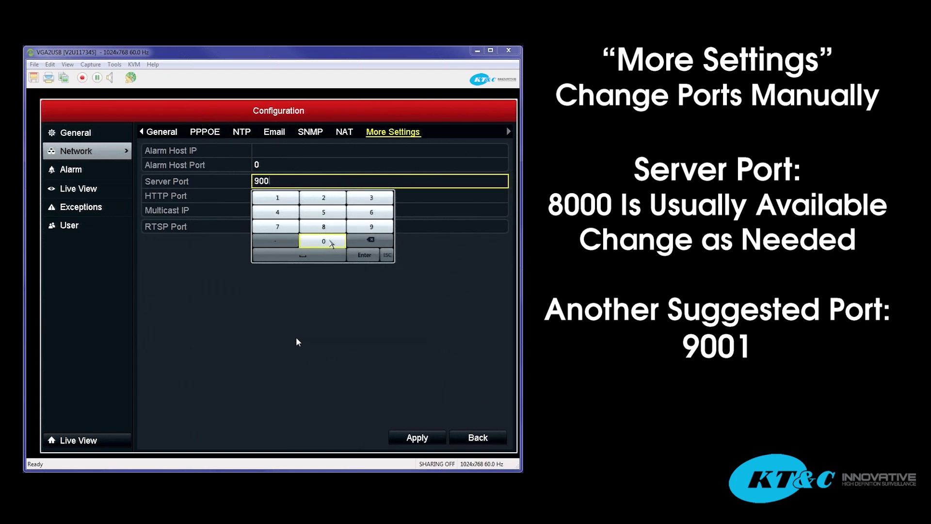
{"action": "left_click", "coordinate": [278, 199]}
{"action": "left_click", "coordinate": [365, 254]}
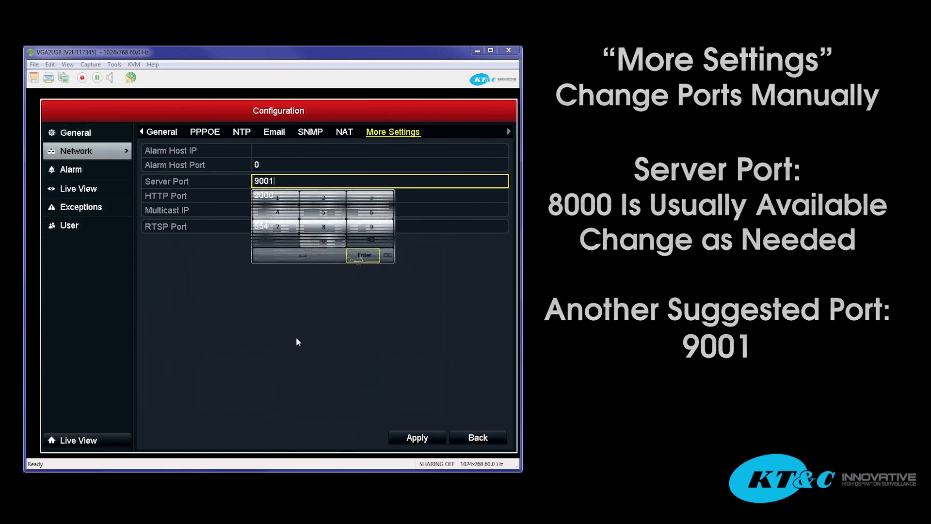
{"action": "left_click", "coordinate": [287, 226]}
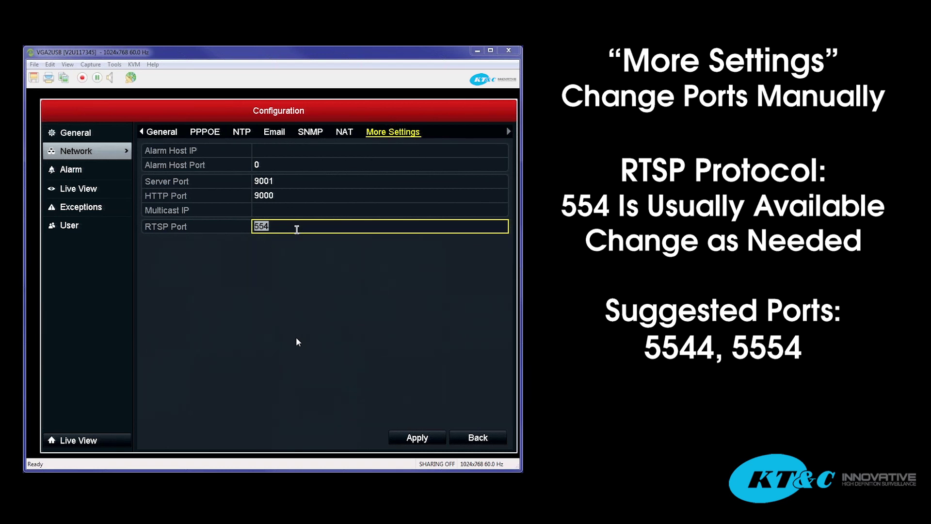
Change RTSP Port from 554 to 5554 on the keypad and confirm.
{"action": "left_click", "coordinate": [297, 227]}
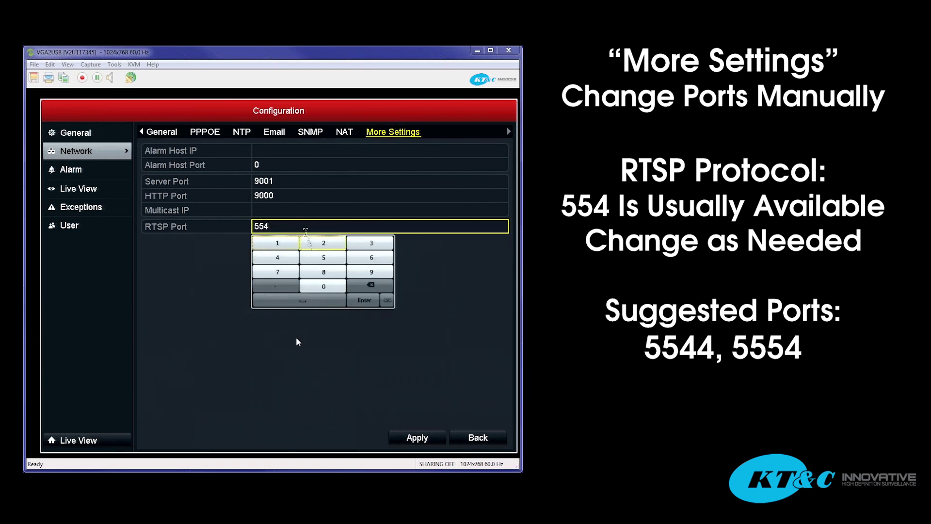
{"action": "left_click", "coordinate": [293, 259]}
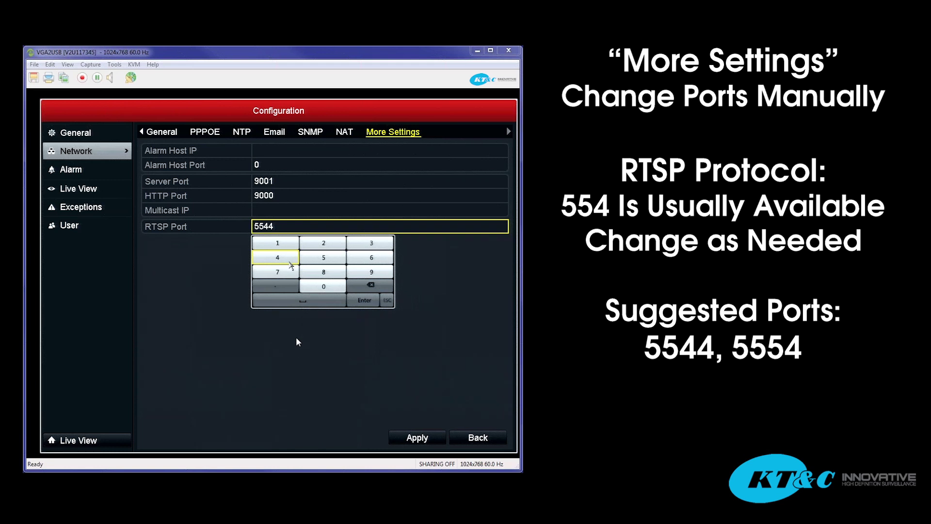
{"action": "left_click", "coordinate": [370, 285]}
{"action": "left_click", "coordinate": [328, 260]}
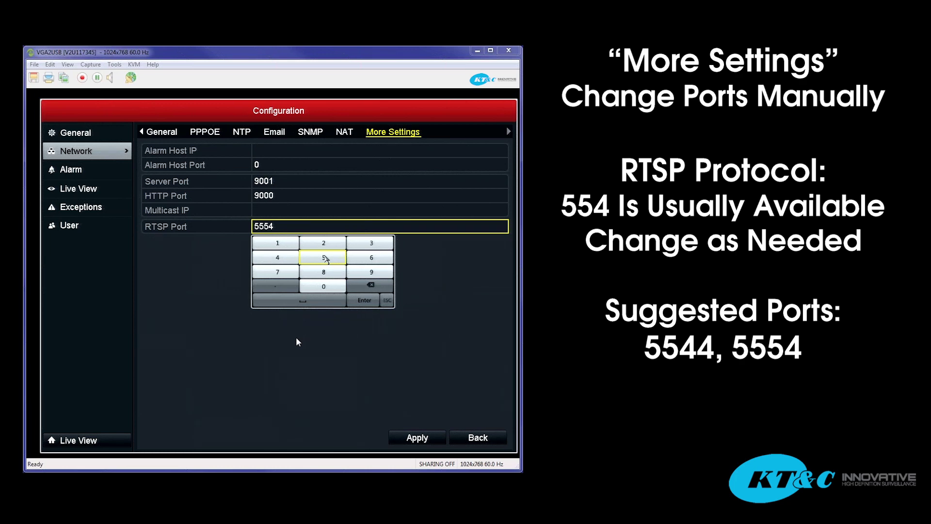
{"action": "left_click", "coordinate": [364, 301]}
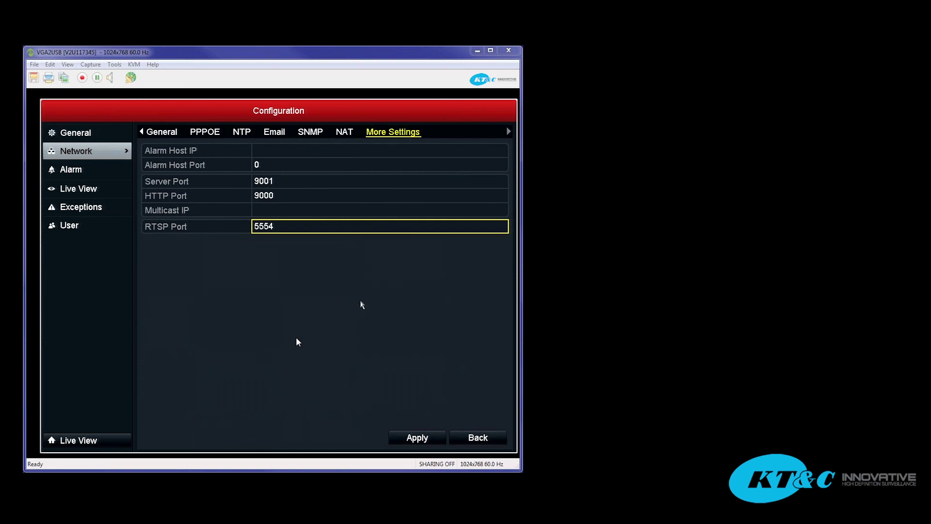
Apply the HTTP 9000, Server 9001 and RTSP 5554 ports, bringing up the reboot prompt.
{"action": "left_click", "coordinate": [402, 439]}
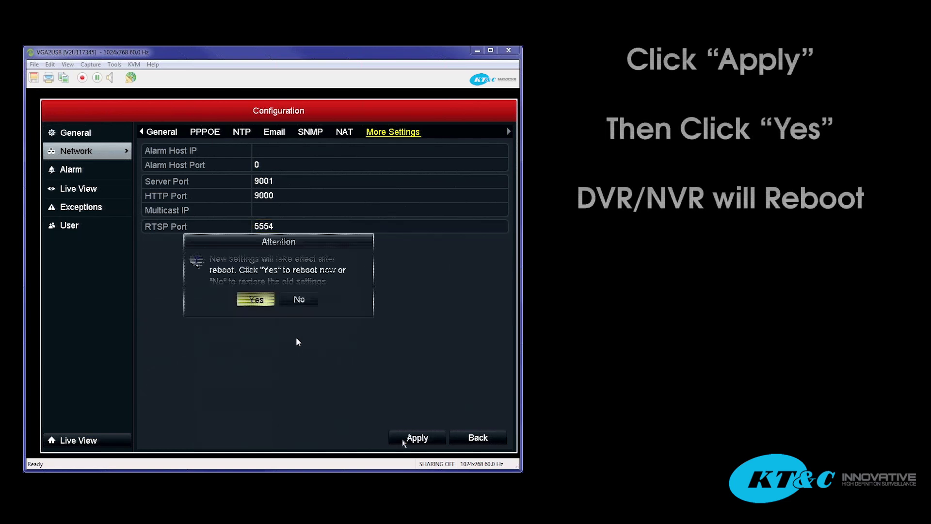